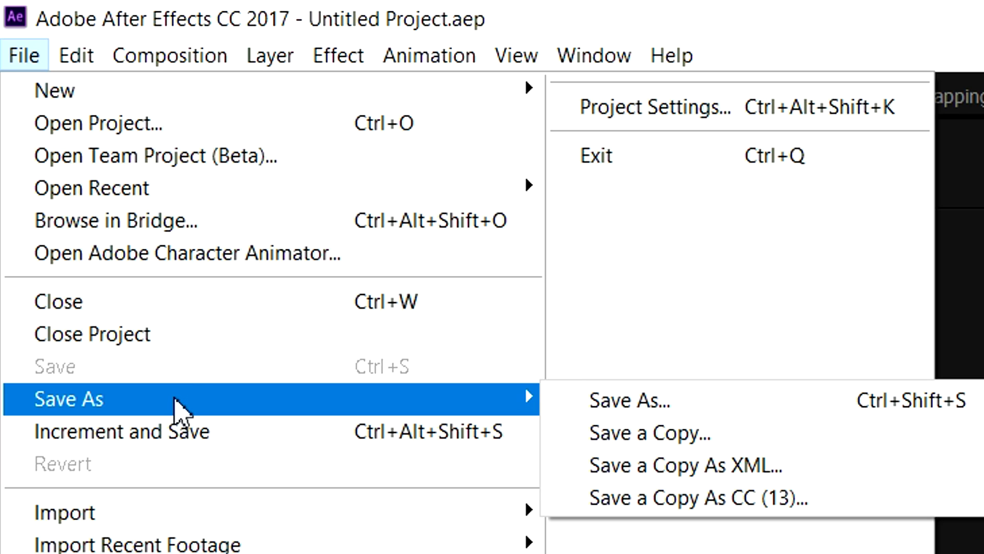
Open the Save As dialog for the untitled project from the File menu.
left_click(176, 399)
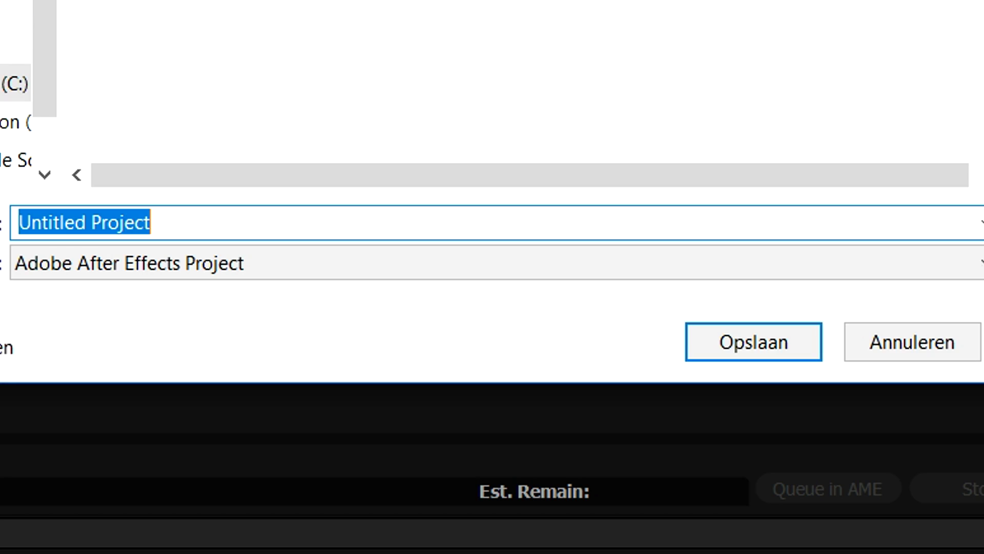
Enter 'blank te' as the file name in the Save As dialog.
type("blank te")
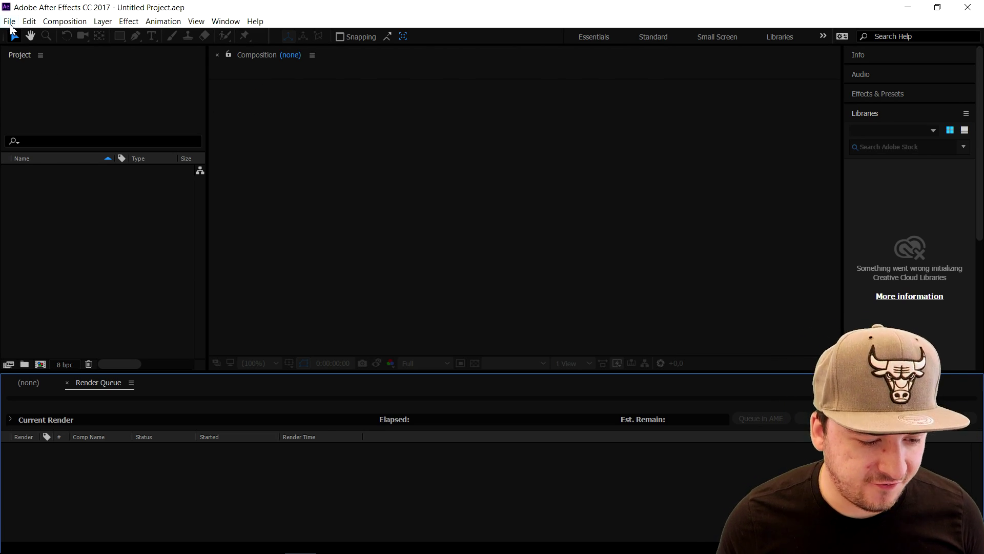
Create a new empty project via File > New > New Project.
left_click(10, 23)
mouse_move(22, 37)
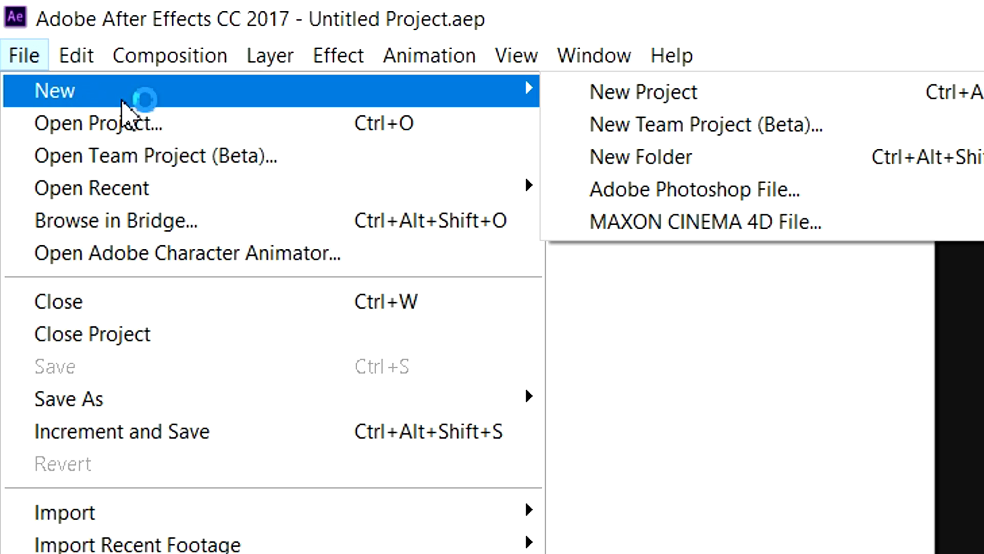
left_click(688, 100)
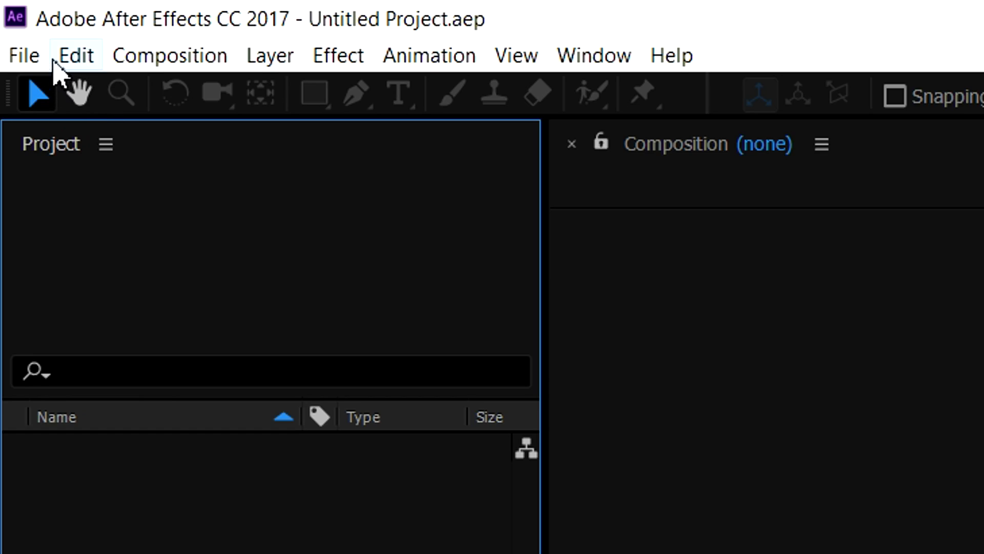
Save the empty project as 'blank project.aep' in the Abstract Titles folder.
left_click(13, 22)
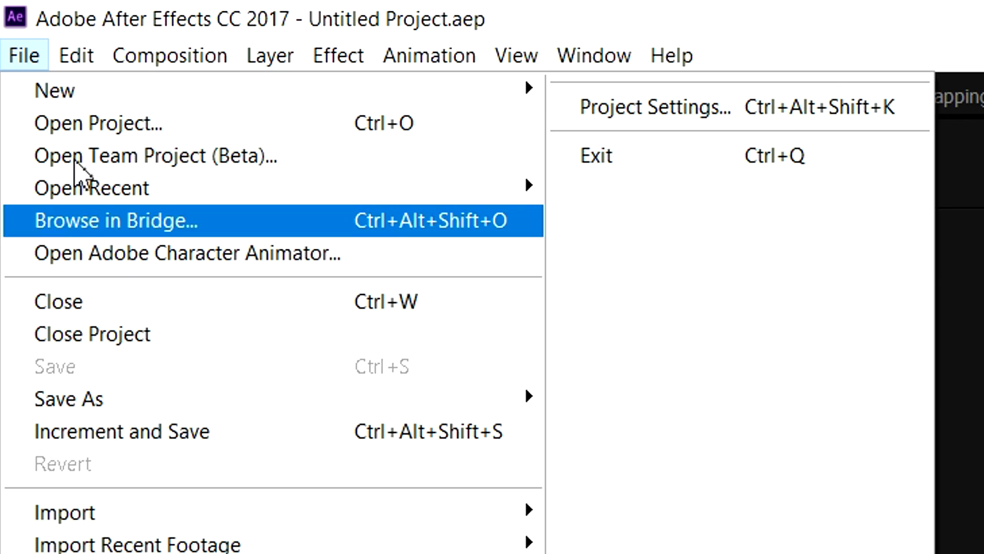
mouse_move(181, 411)
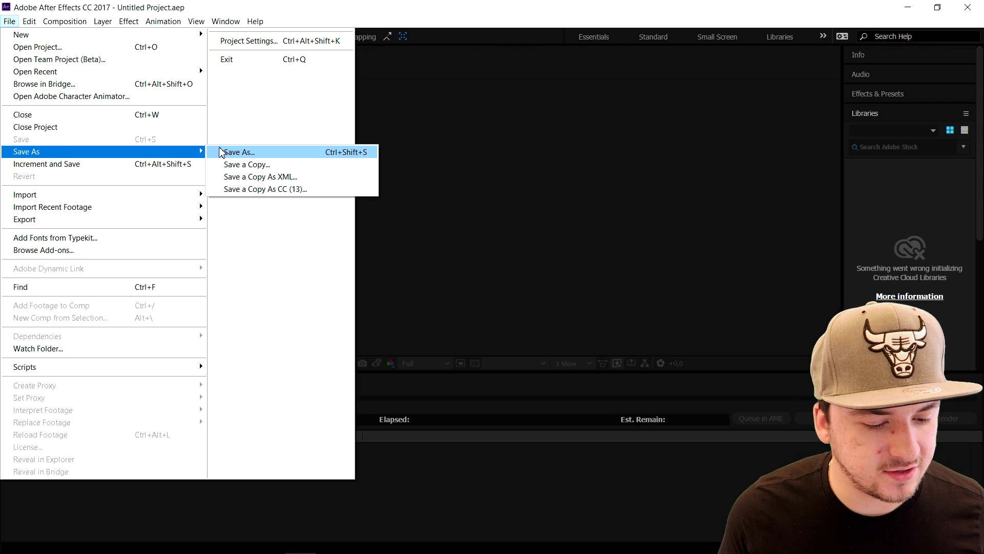
left_click(235, 152)
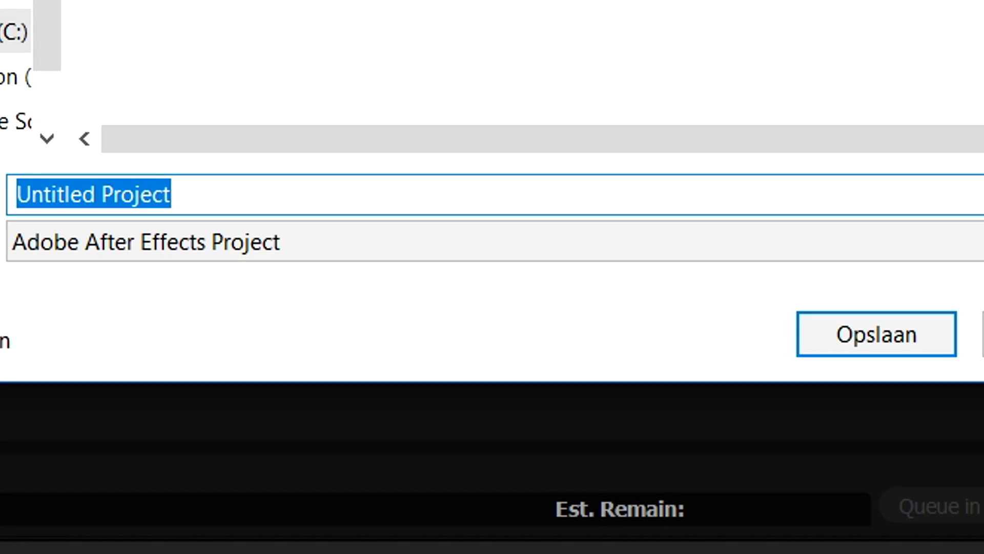
type("blank te")
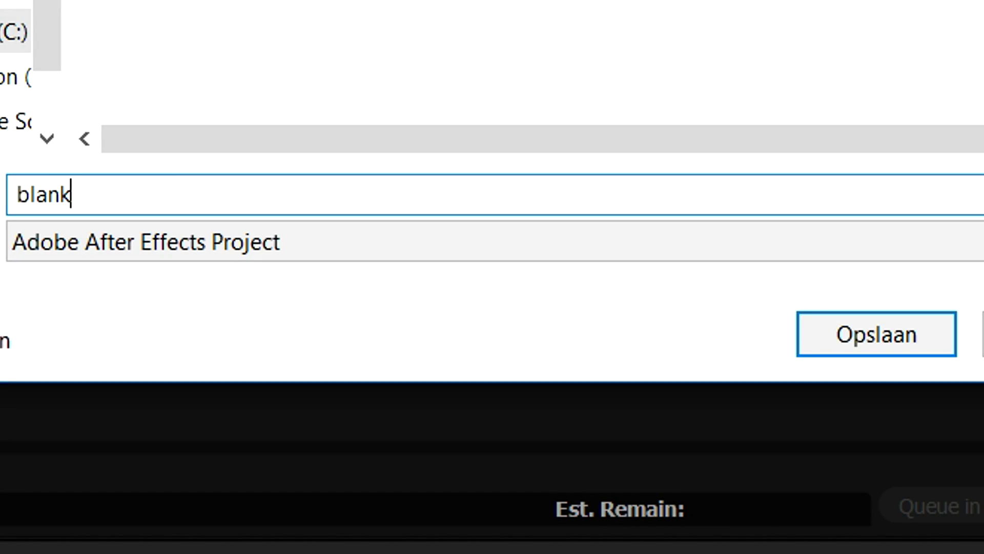
key("BackSpace")
key("BackSpace")
type("project")
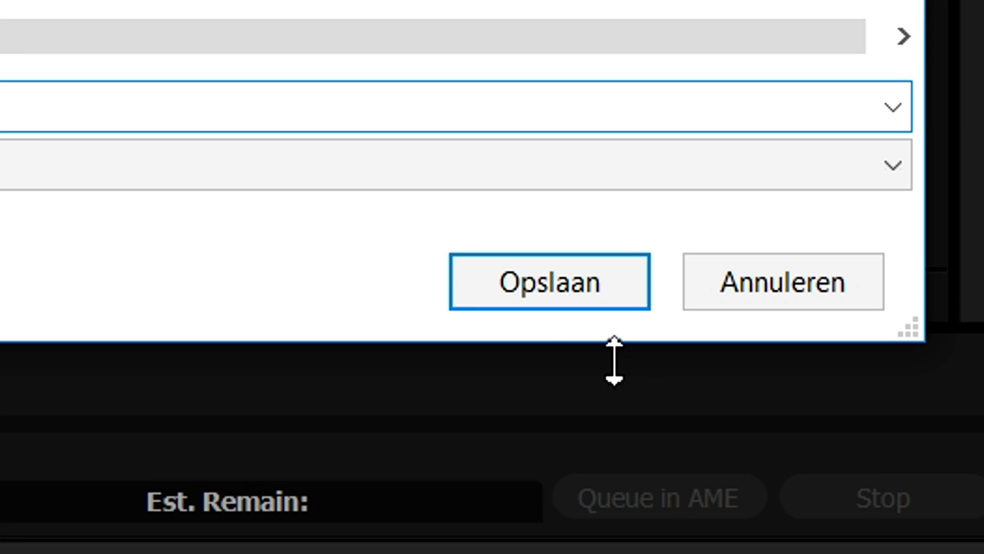
left_click(519, 306)
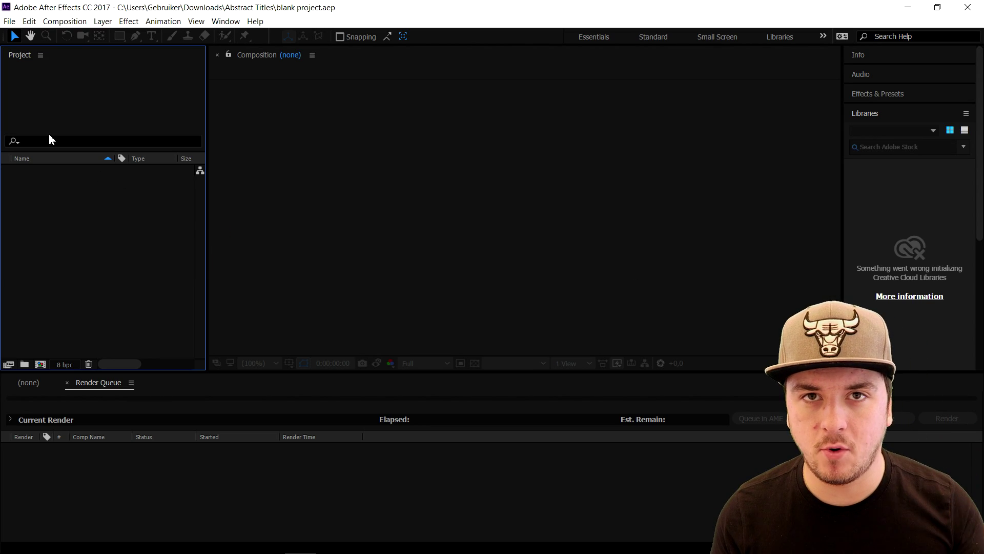
Import the Elgato MP4 and drag it onto the timeline to build a 1920x1080, 59.94 fps comp.
left_click(9, 21)
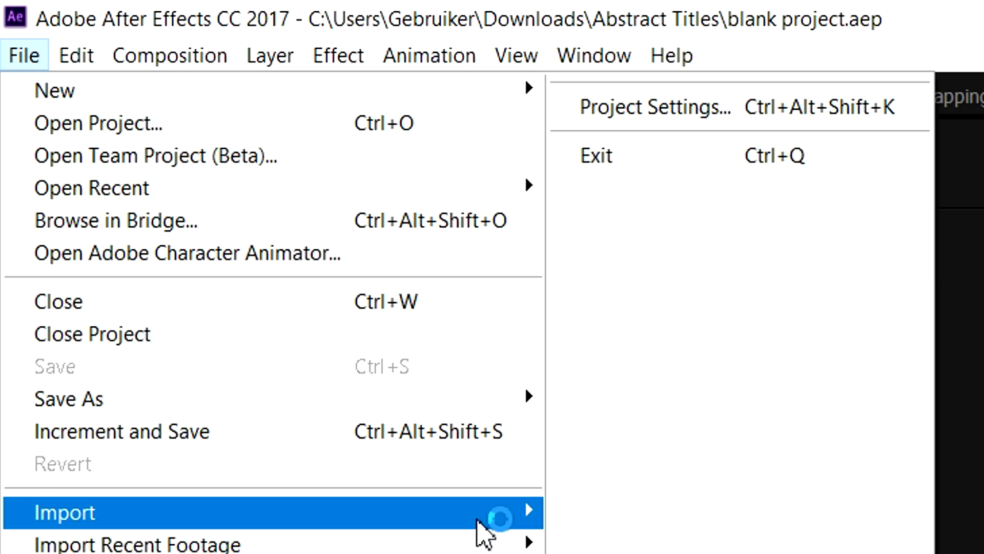
mouse_move(182, 198)
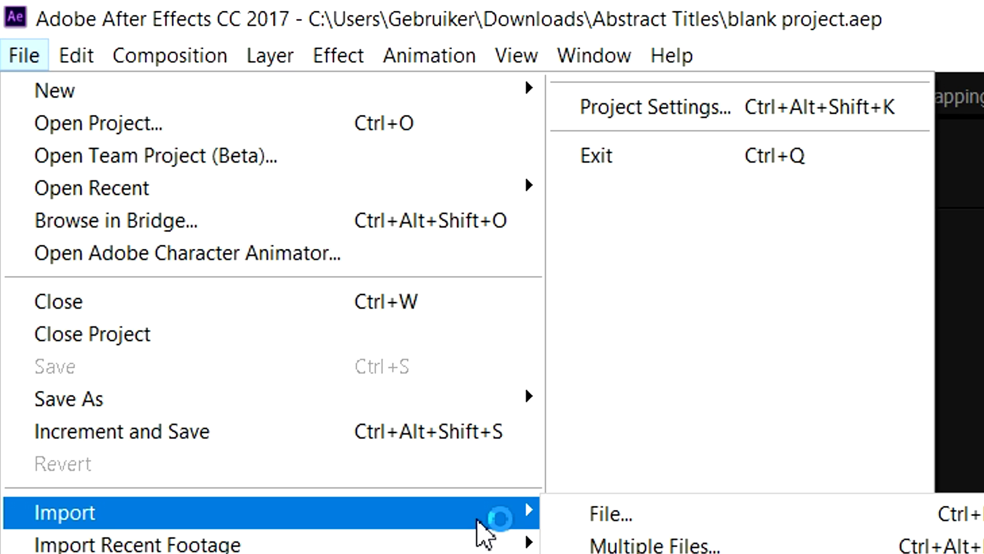
left_click(622, 515)
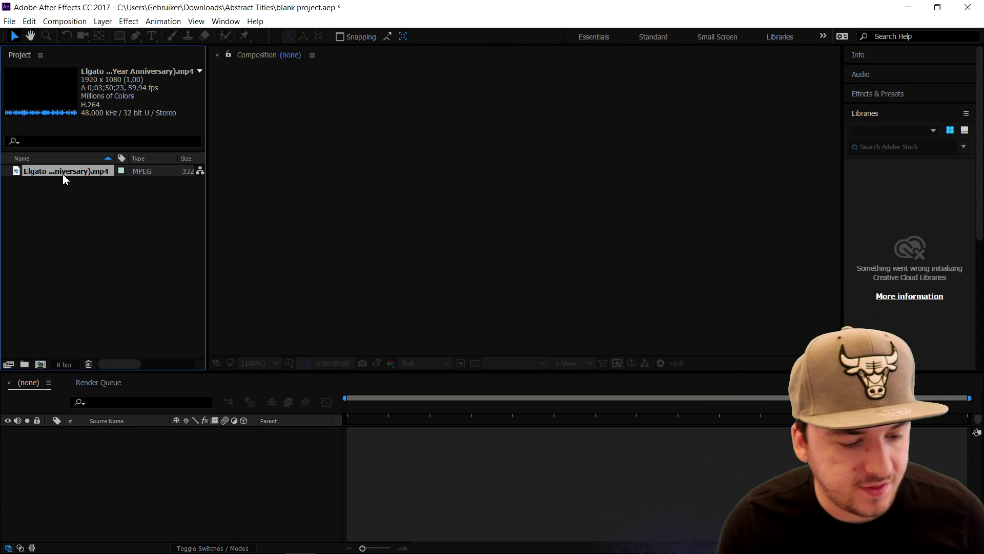
left_click_drag(407, 457, 408, 456)
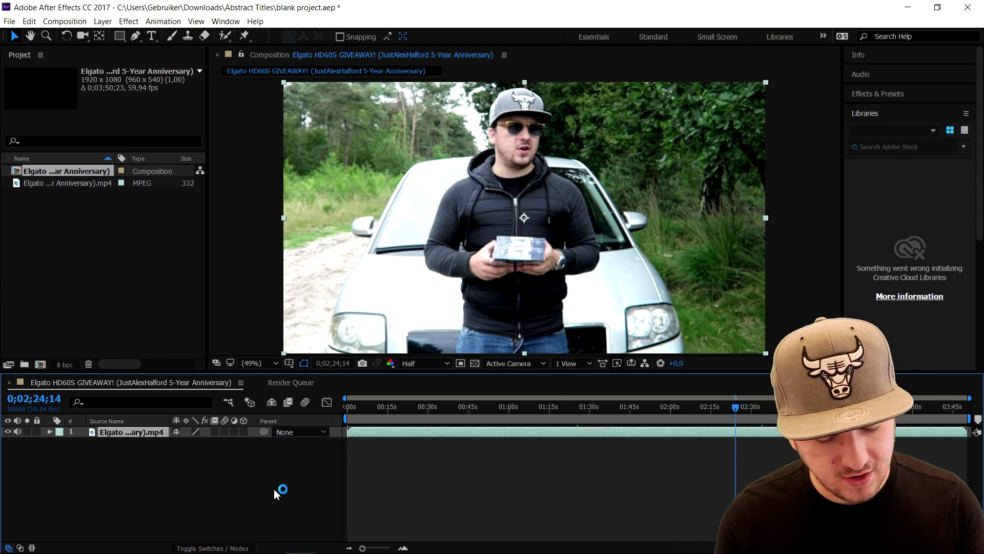
key("ctrl+shift+d")
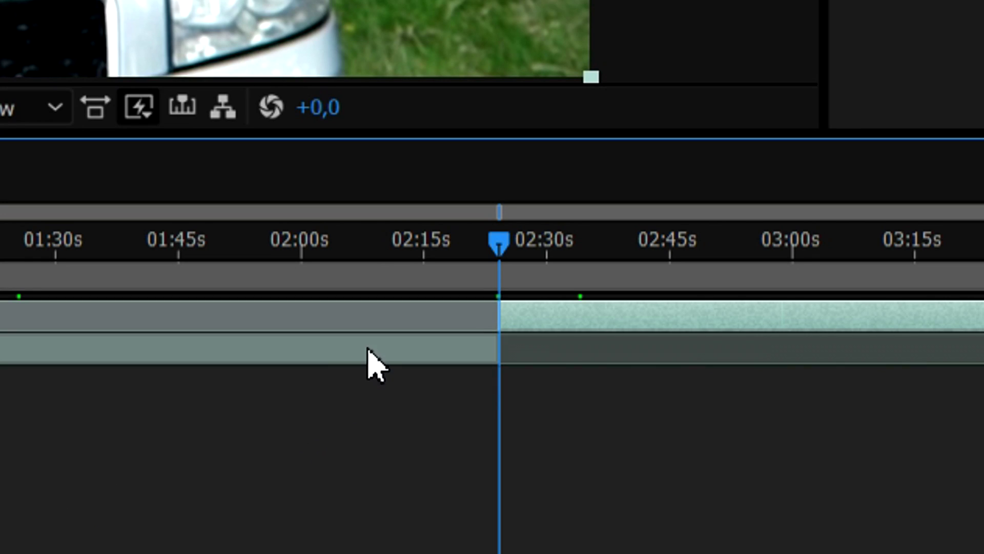
Shift the lower clip piece, preview from 02:06, and split the layer at 02:24.
left_click(368, 354)
left_click_drag(751, 442, 712, 435)
left_click(686, 408)
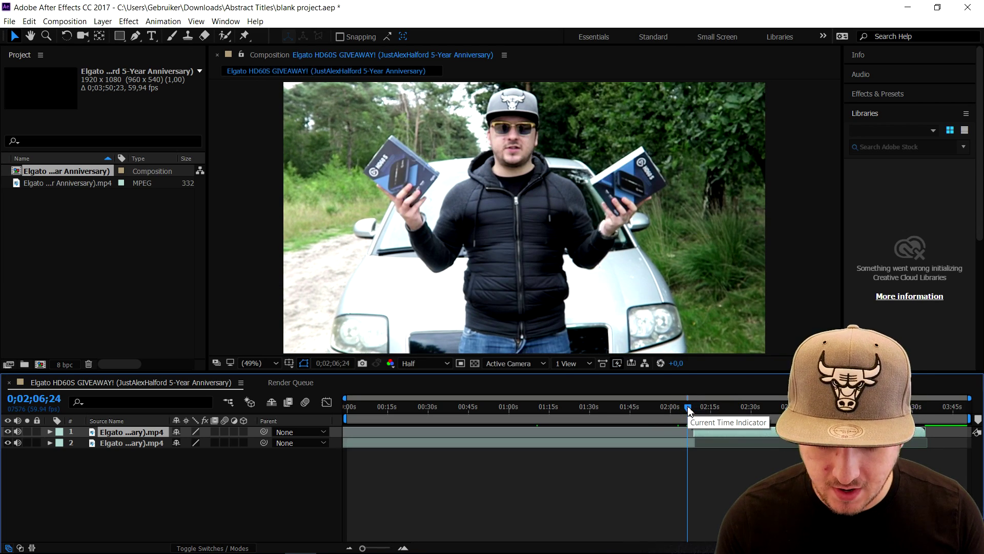
key("space")
key("space")
left_click(733, 408)
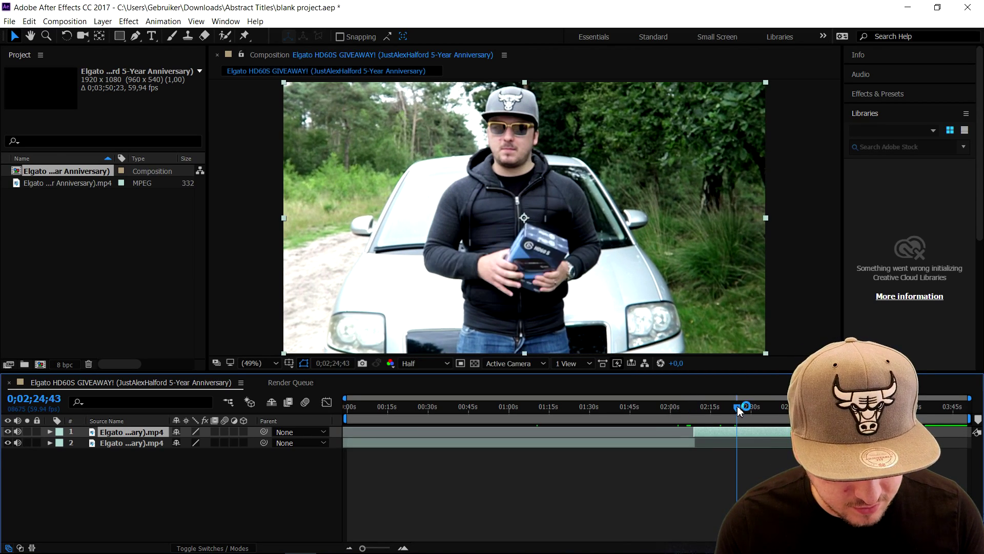
key("ctrl+shift+d")
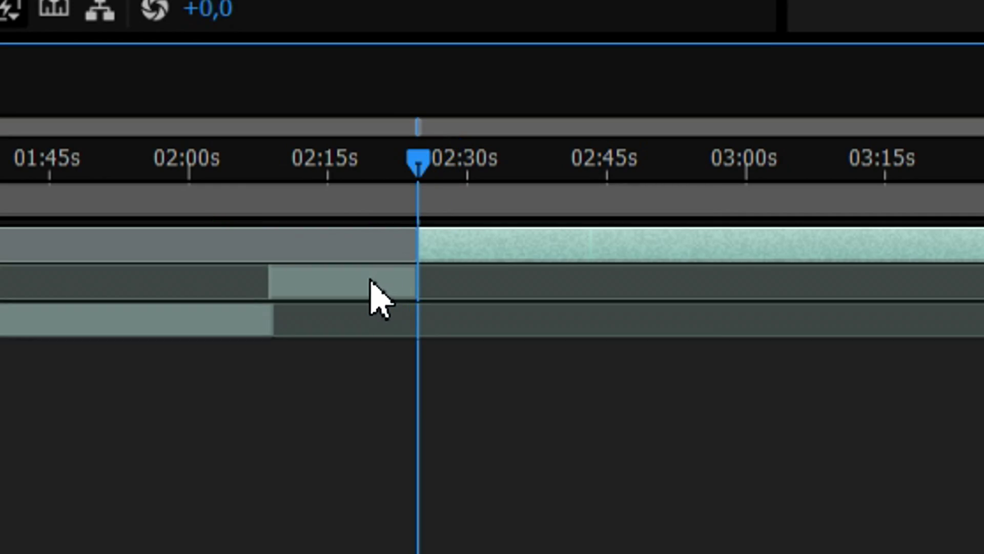
Slide the earlier cut piece later, move it to the top, and realign around 02:03.
left_click(350, 291)
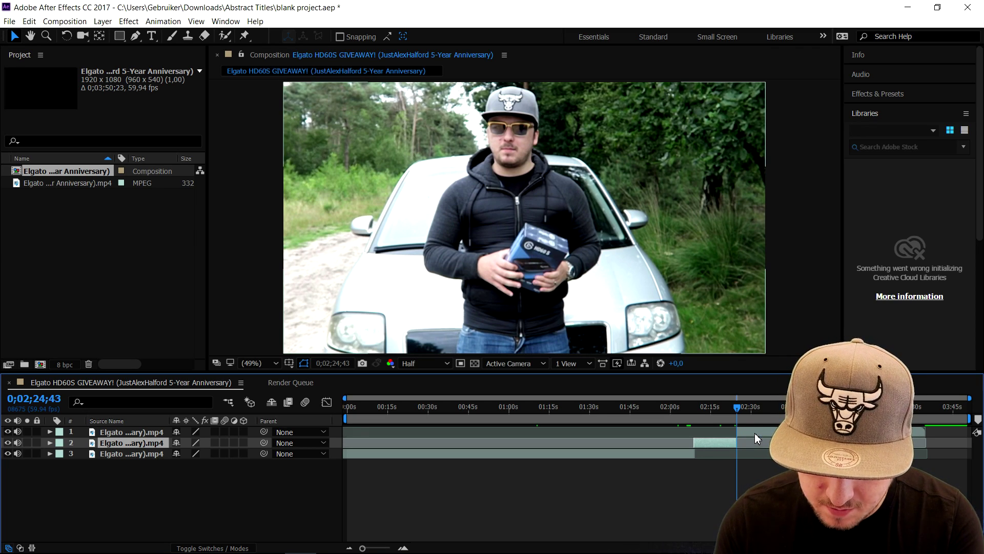
mouse_move(721, 444)
left_mouse_down()
mouse_move(732, 444)
mouse_move(689, 445)
mouse_move(761, 432)
mouse_move(721, 434)
left_mouse_up()
key("ctrl+bracketright")
left_click_drag(687, 407, 679, 405)
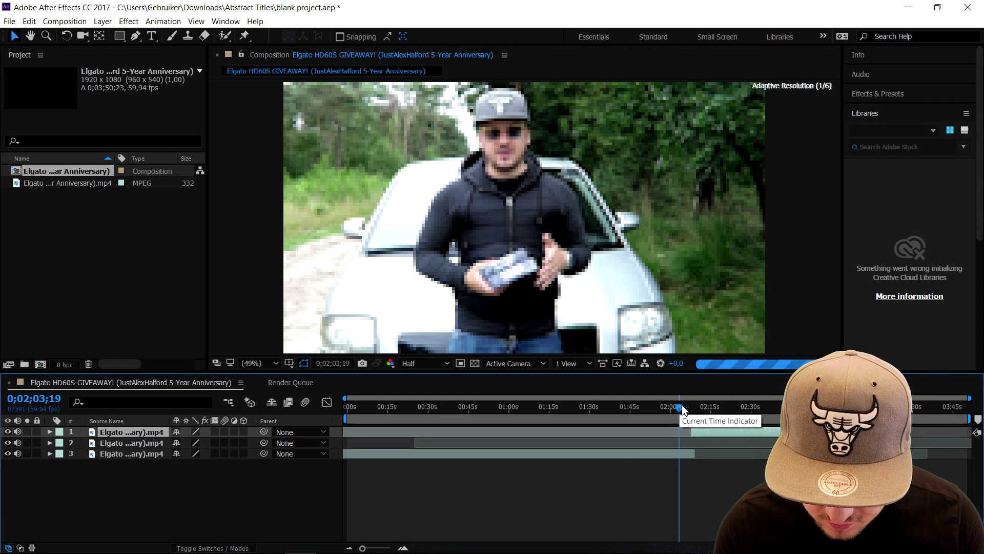
key("Page_Up")
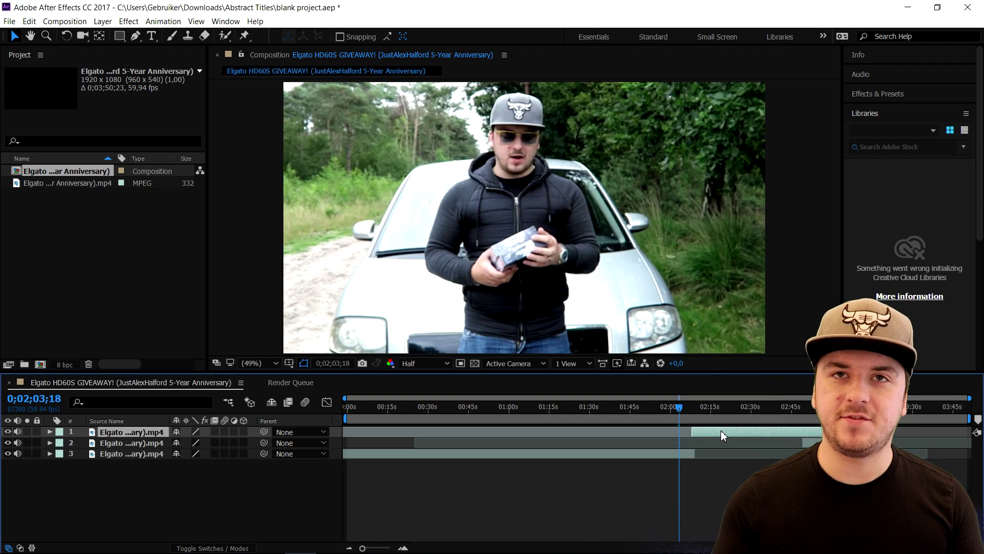
left_click_drag(720, 431, 663, 386)
key("space")
key("space")
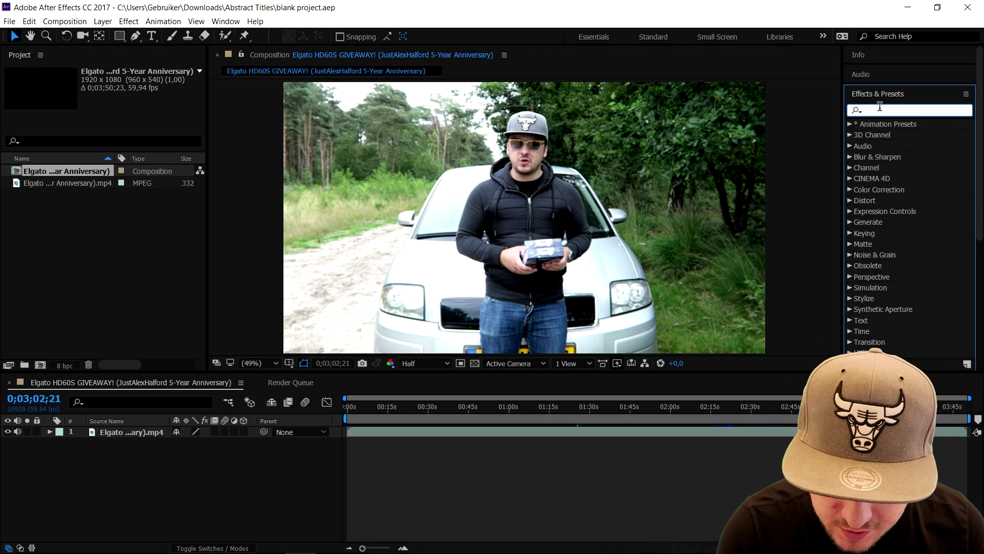
Search Effects & Presets for 'col' and drag the Colorize - blue wash preset onto the clip.
type("corr")
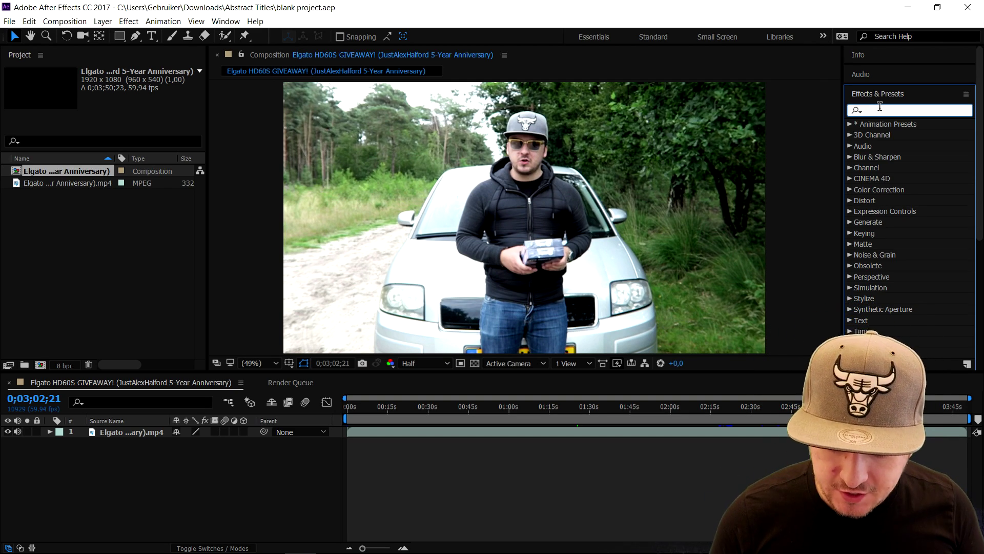
type("color")
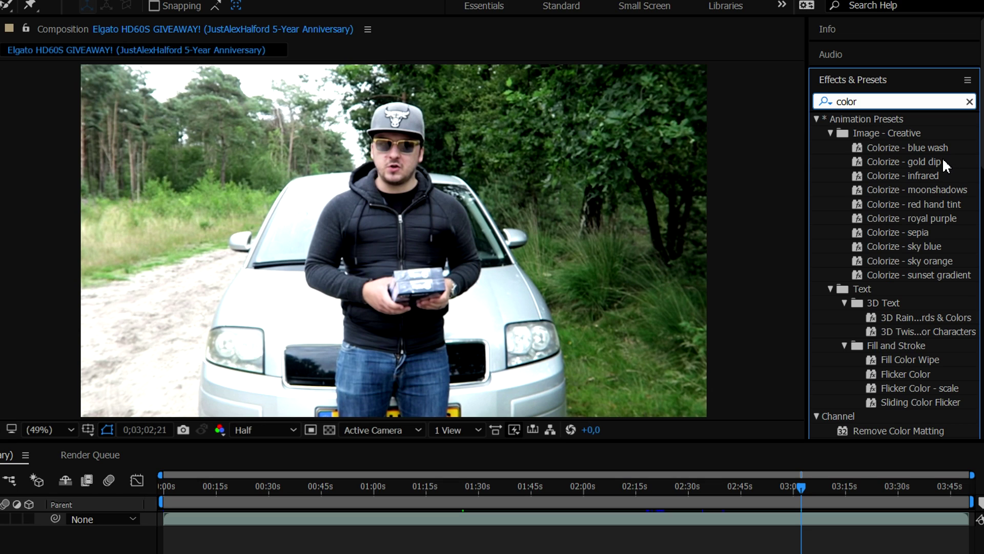
left_click_drag(931, 147, 650, 523)
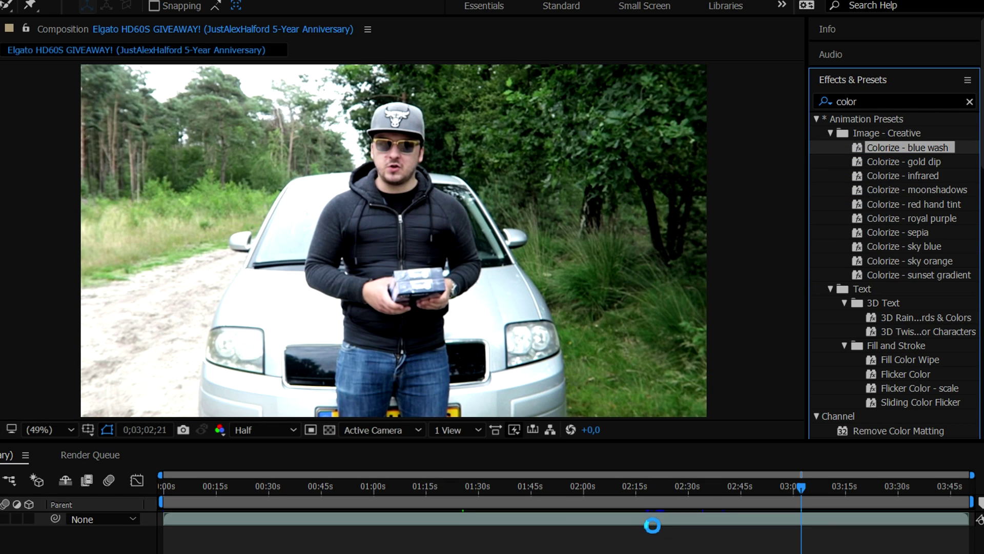